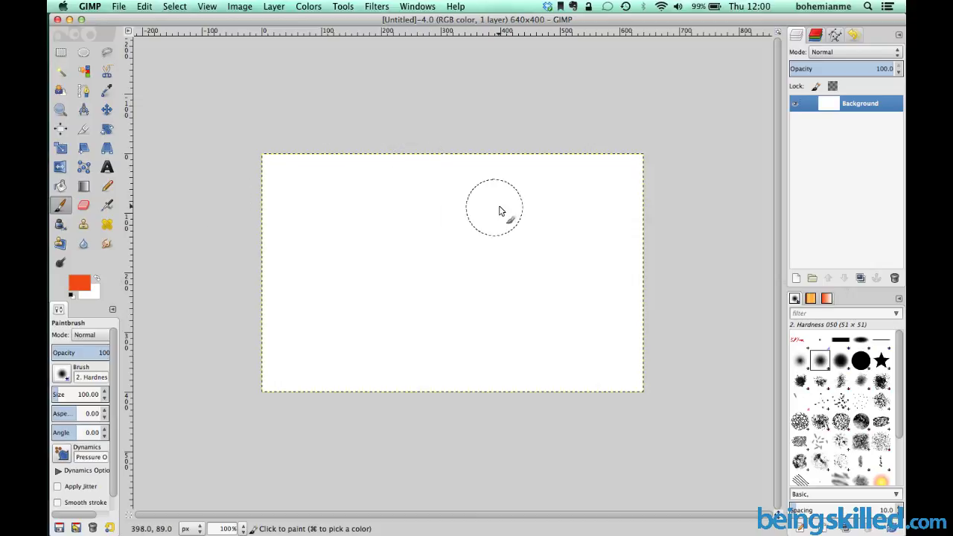
- Browse the Layer and Colors menus and look at the layer transform options
{"action": "left_click", "coordinate": [281, 7]}
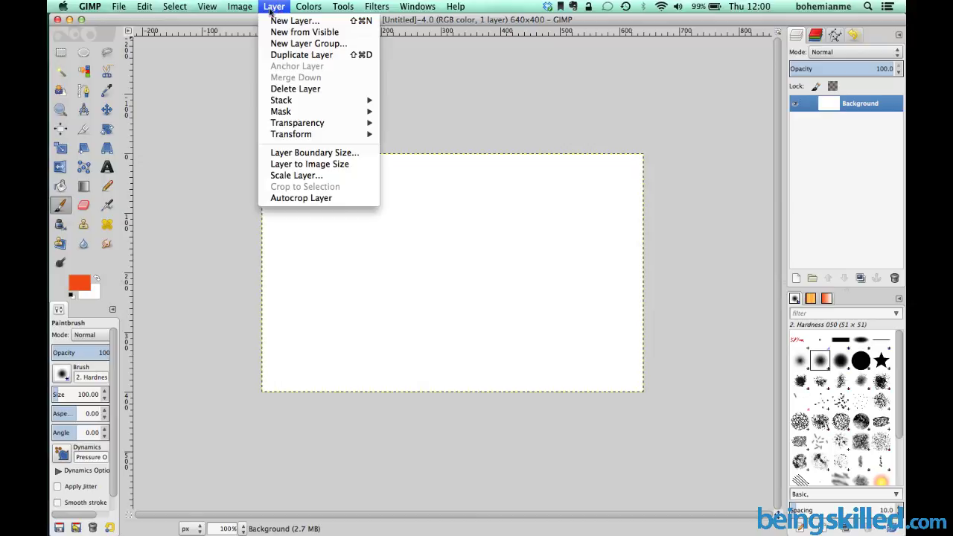
{"action": "key", "text": "Right"}
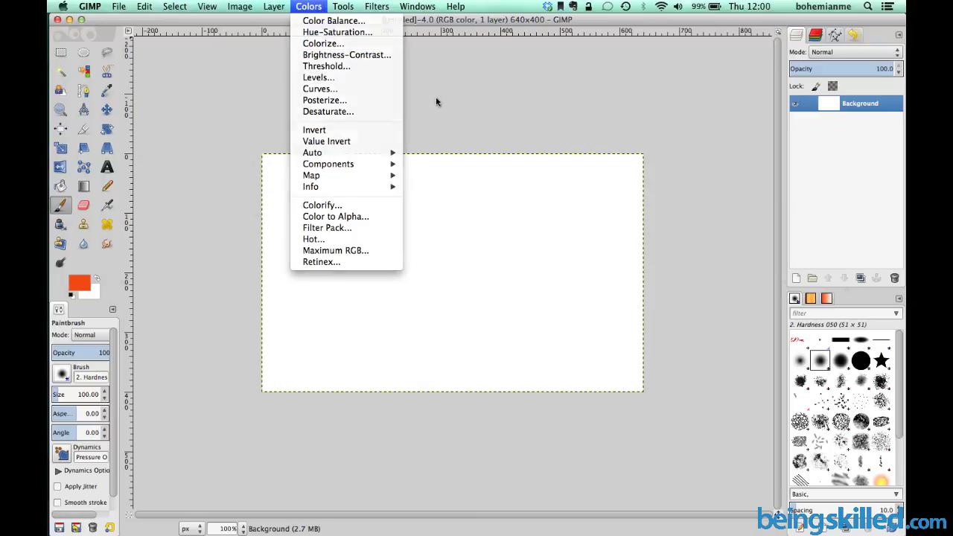
{"action": "left_click", "coordinate": [435, 97]}
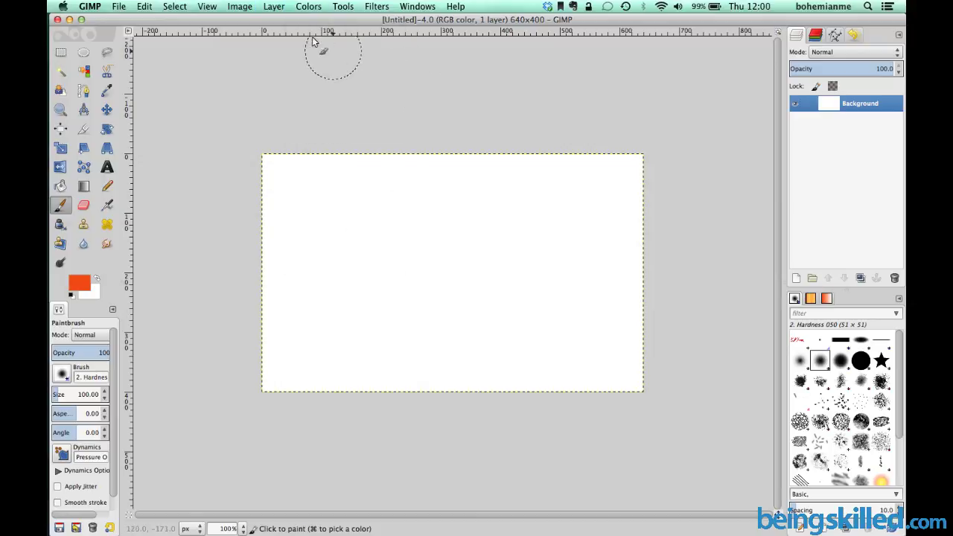
{"action": "left_click", "coordinate": [277, 9]}
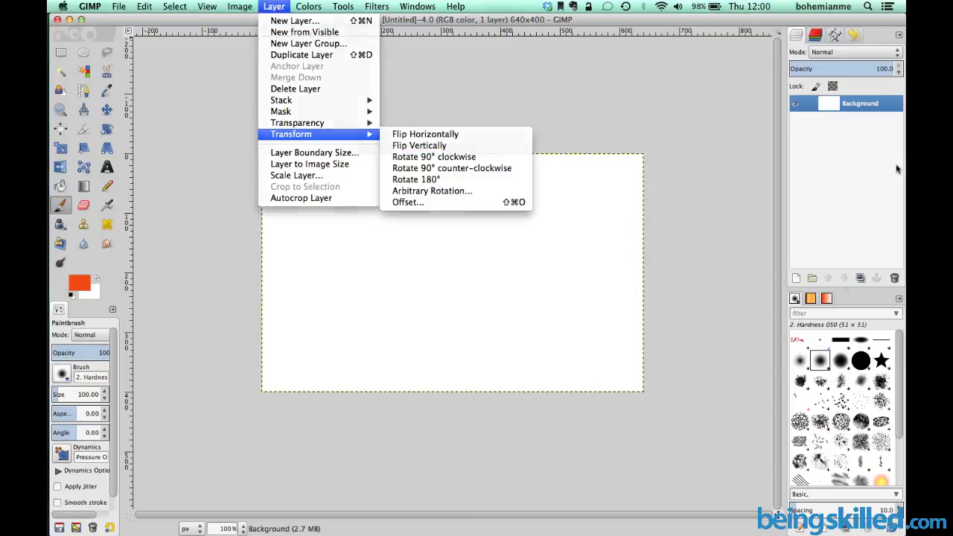
{"action": "left_click", "coordinate": [809, 179]}
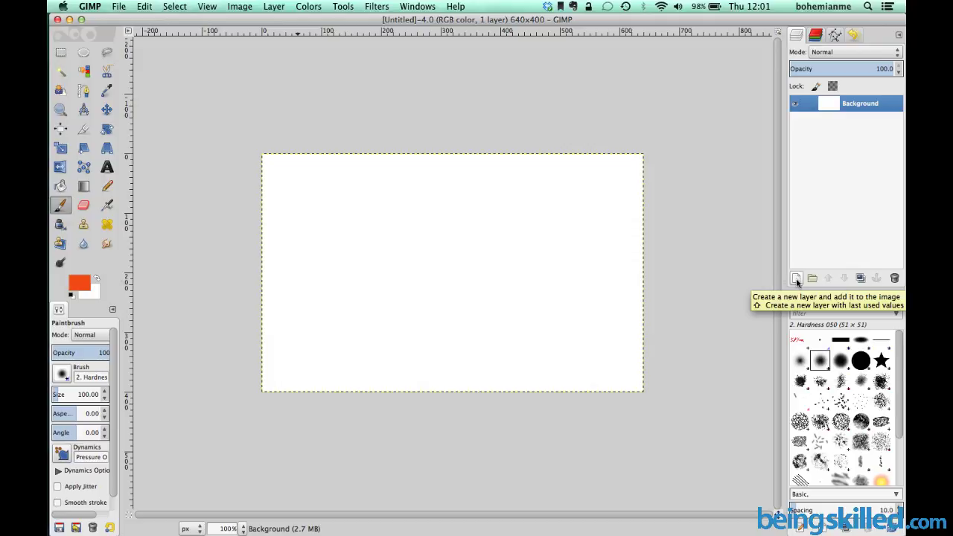
- Add a new layer named Layer 1, filled with the orange foreground colour
{"action": "left_click", "coordinate": [796, 278]}
{"action": "left_click_drag", "start_coordinate": [165, 31], "coordinate": [341, 62]}
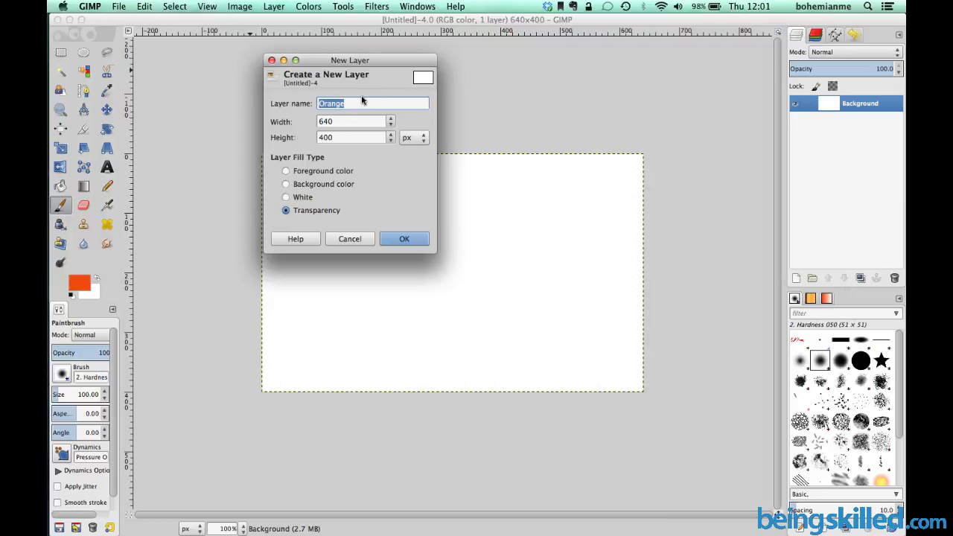
{"action": "type", "text": "Layer 1"}
{"action": "left_click", "coordinate": [312, 172]}
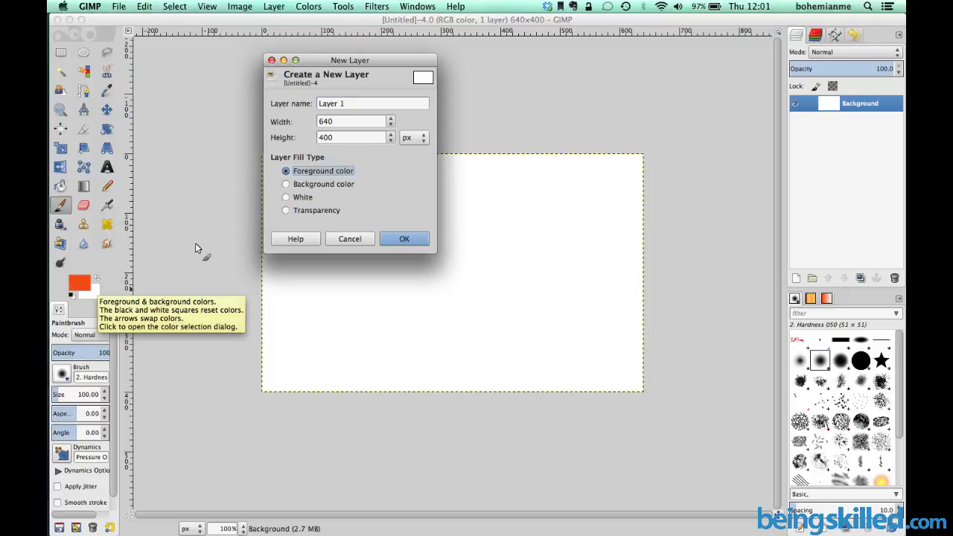
{"action": "left_click", "coordinate": [345, 185]}
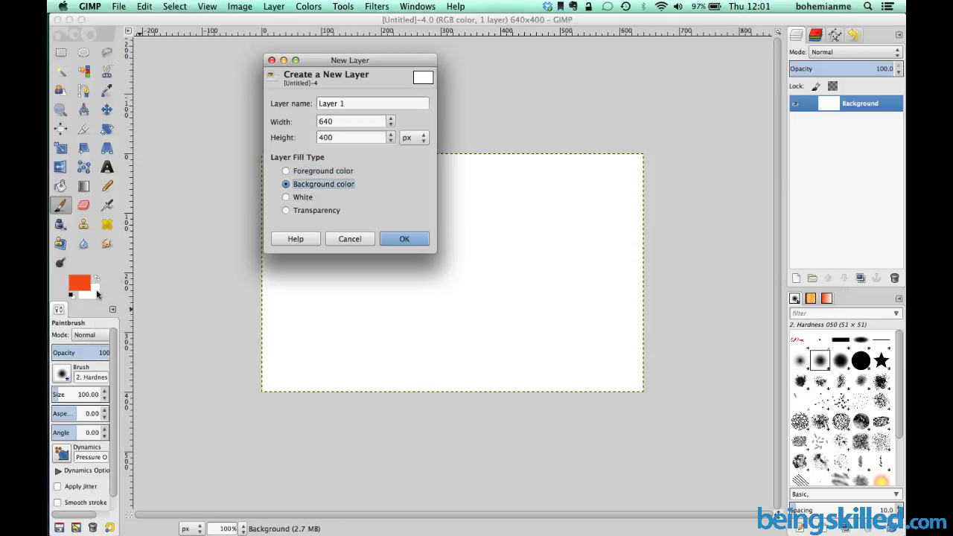
{"action": "left_click", "coordinate": [318, 198]}
{"action": "left_click", "coordinate": [322, 211]}
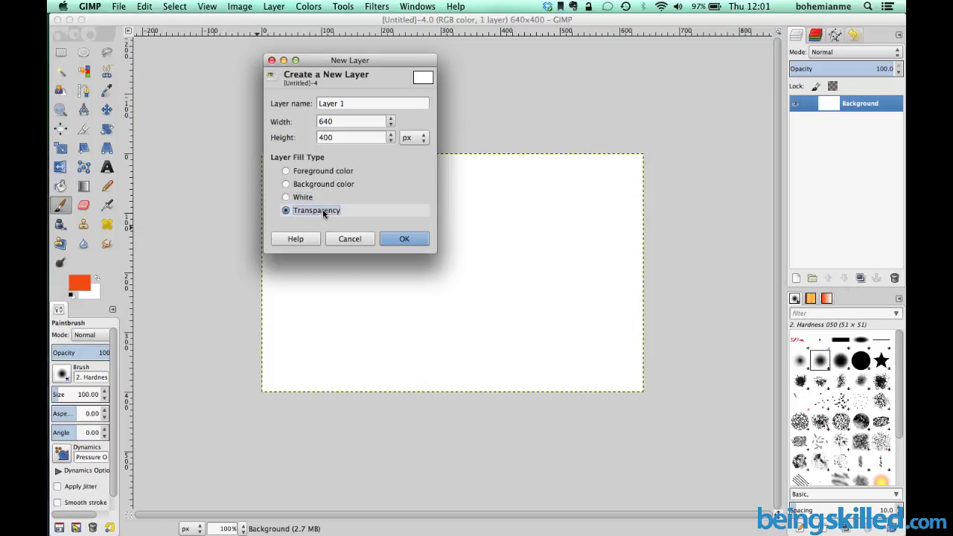
{"action": "left_click", "coordinate": [308, 172]}
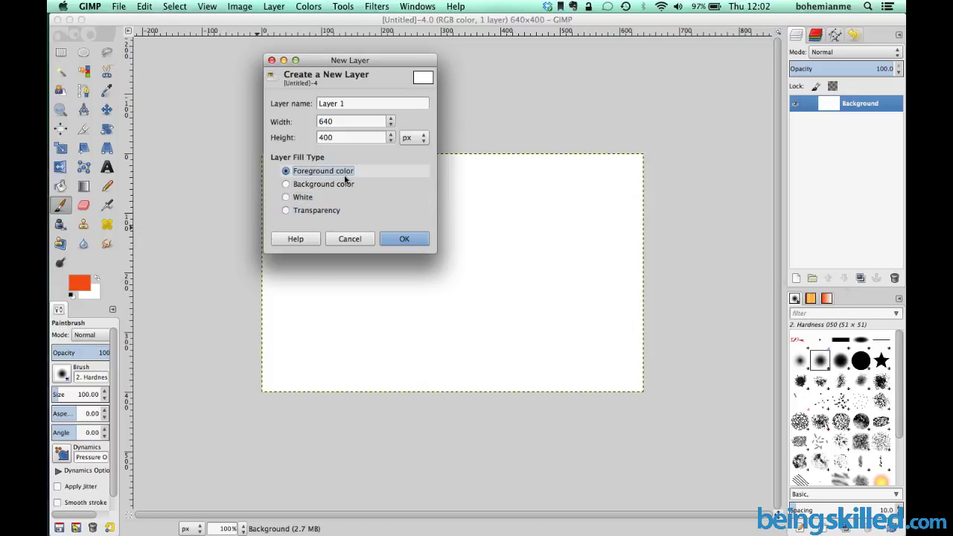
{"action": "left_click", "coordinate": [405, 239]}
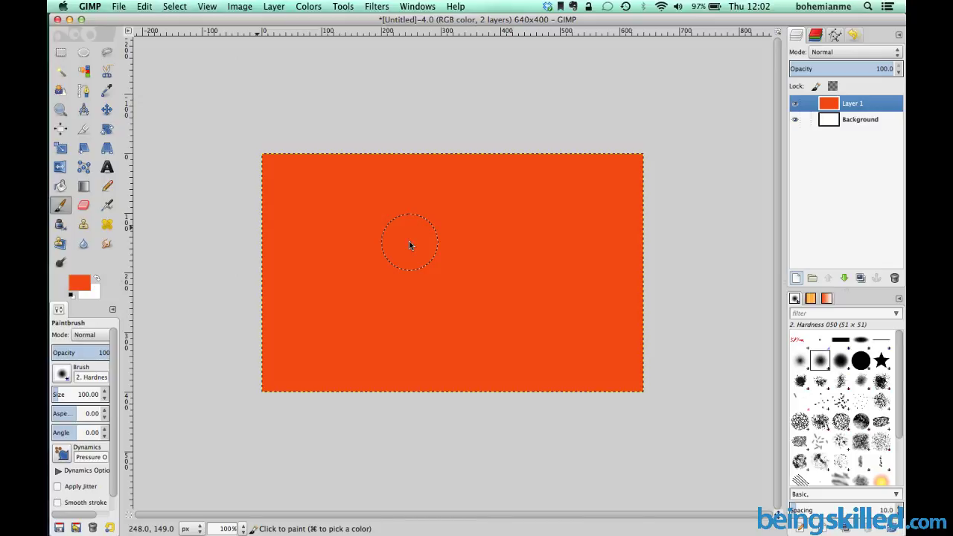
- Add Layer 2 filled with the white background colour above Layer 1
{"action": "left_click", "coordinate": [796, 278]}
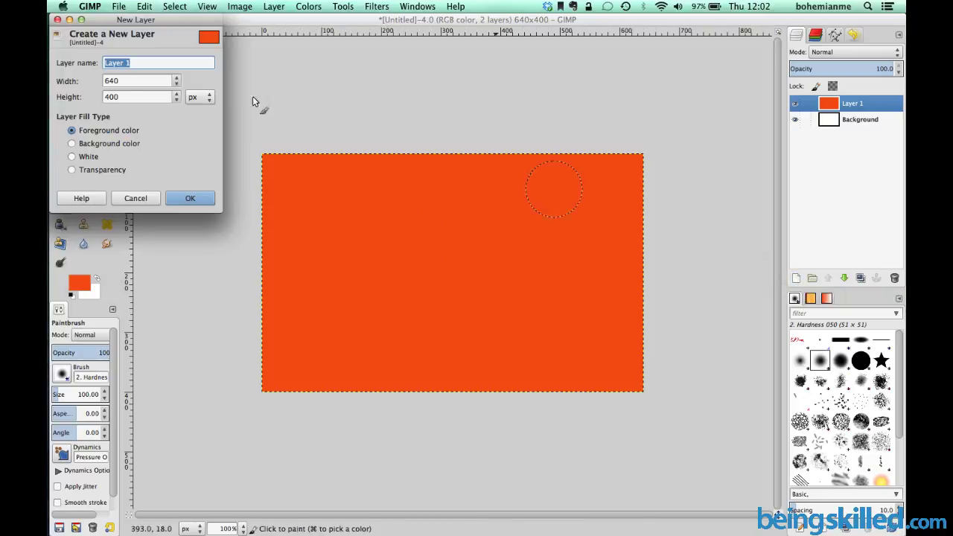
{"action": "left_click", "coordinate": [188, 64]}
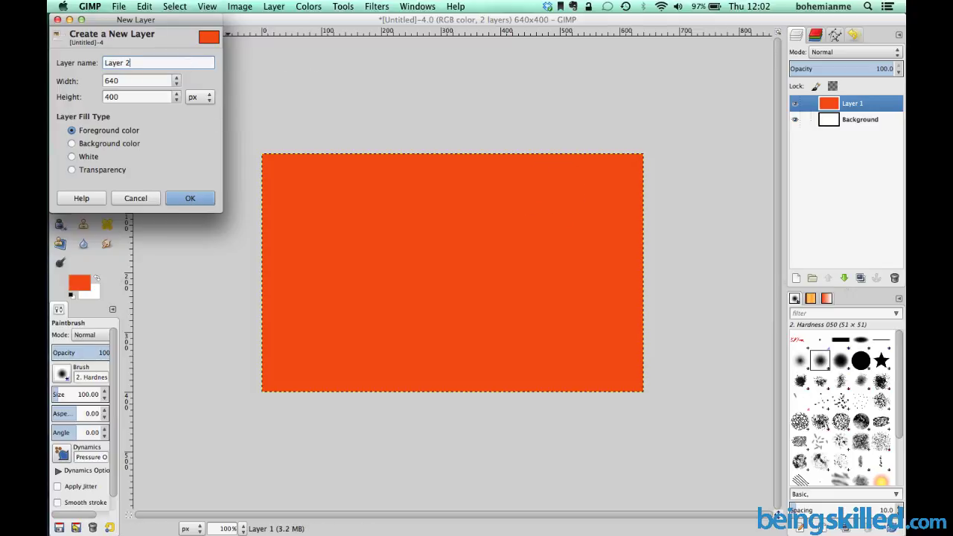
{"action": "left_click", "coordinate": [113, 143]}
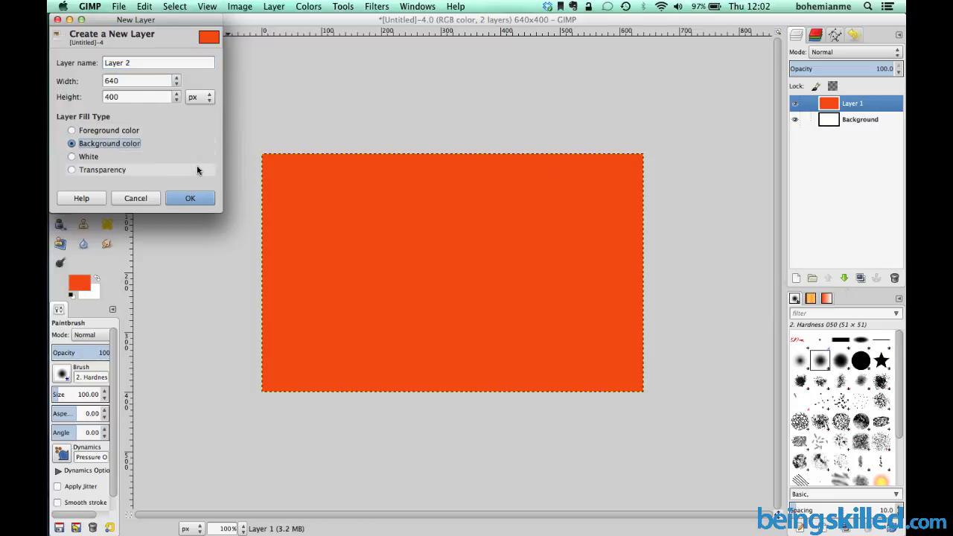
{"action": "left_click", "coordinate": [190, 198]}
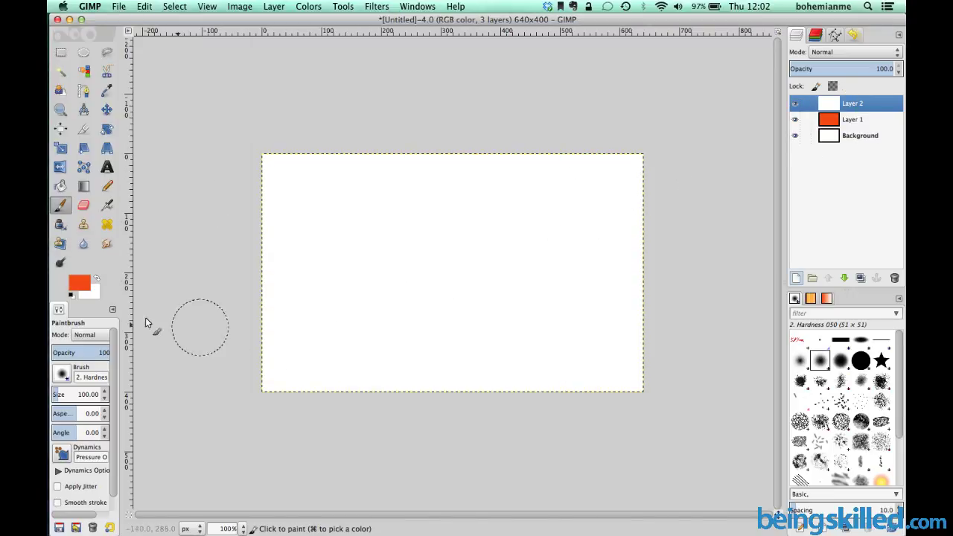
- Change the background colour to light blue 4bc1e3
{"action": "left_click", "coordinate": [94, 295]}
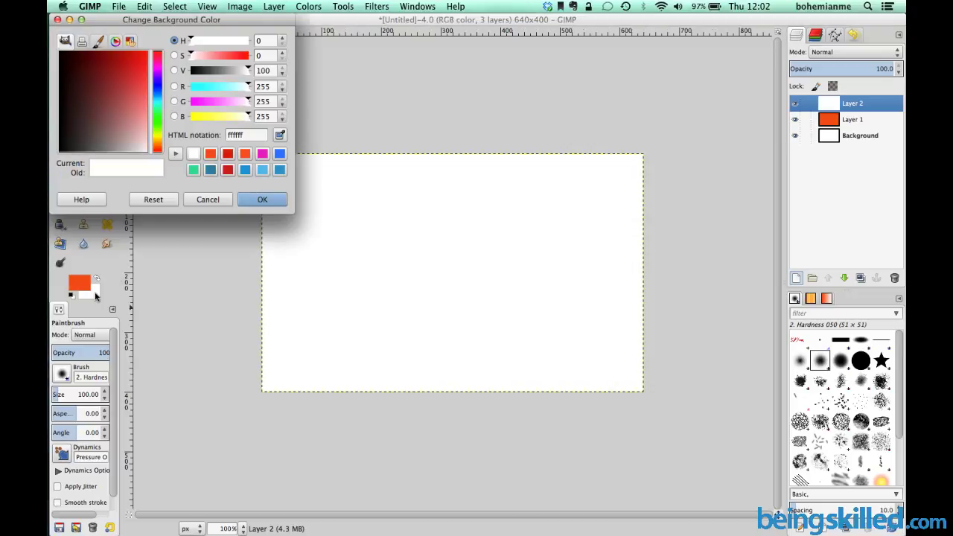
{"action": "left_click", "coordinate": [151, 90]}
{"action": "left_click", "coordinate": [137, 83]}
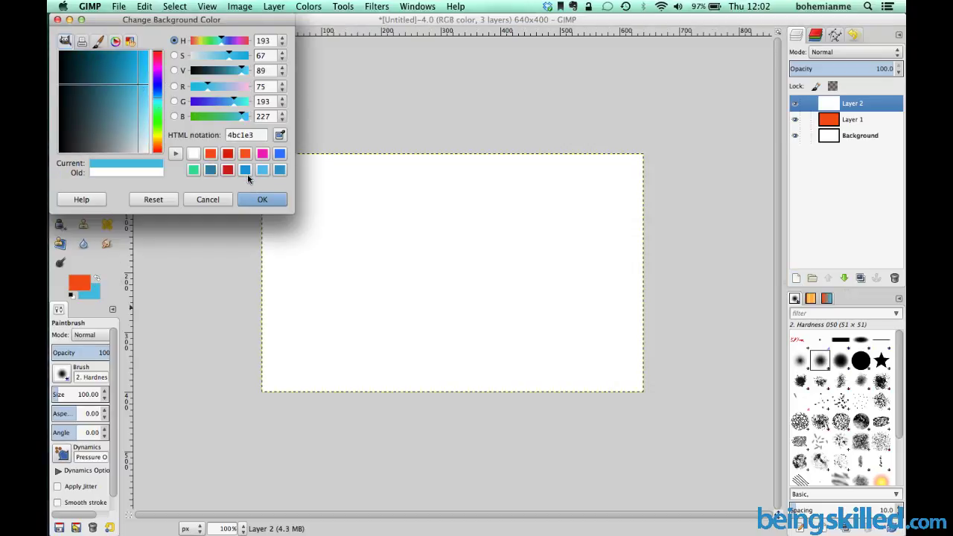
{"action": "left_click", "coordinate": [261, 199]}
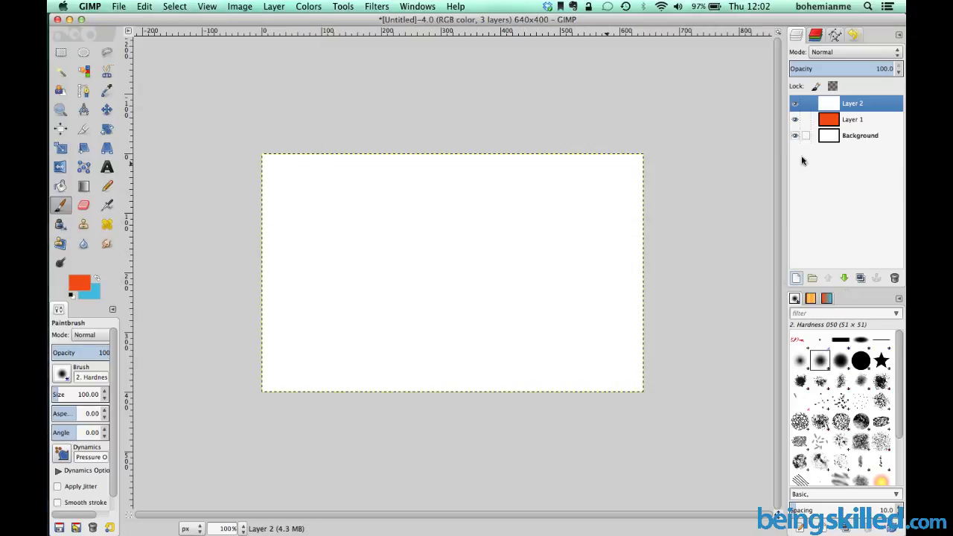
- Add Layer 3 filled with the blue background colour
{"action": "left_click", "coordinate": [798, 279]}
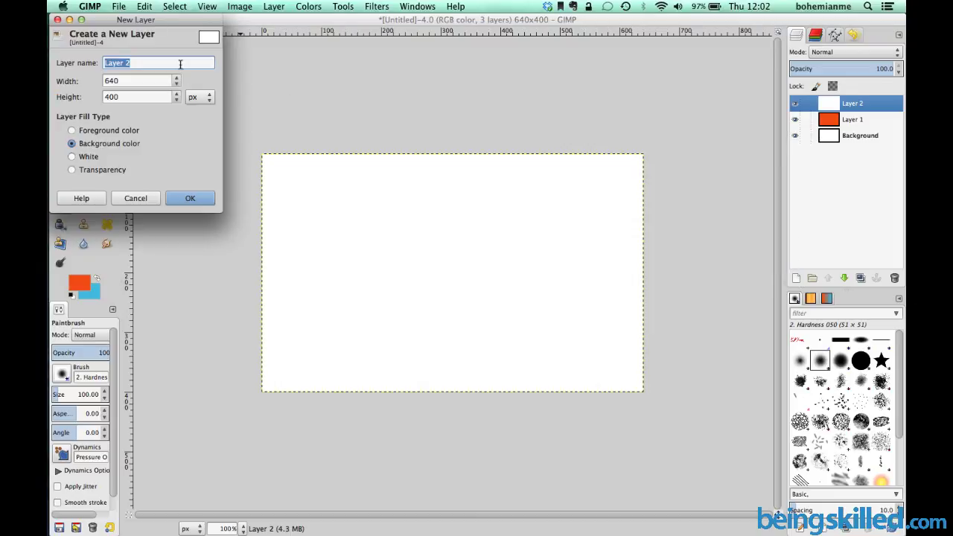
{"action": "left_click", "coordinate": [181, 64]}
{"action": "key", "text": "BackSpace"}
{"action": "type", "text": "3"}
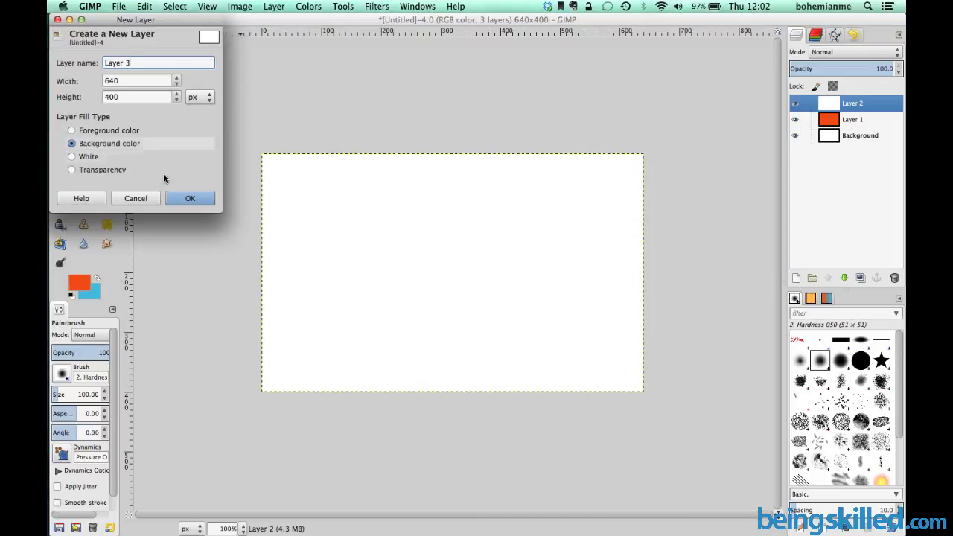
{"action": "left_click", "coordinate": [191, 199]}
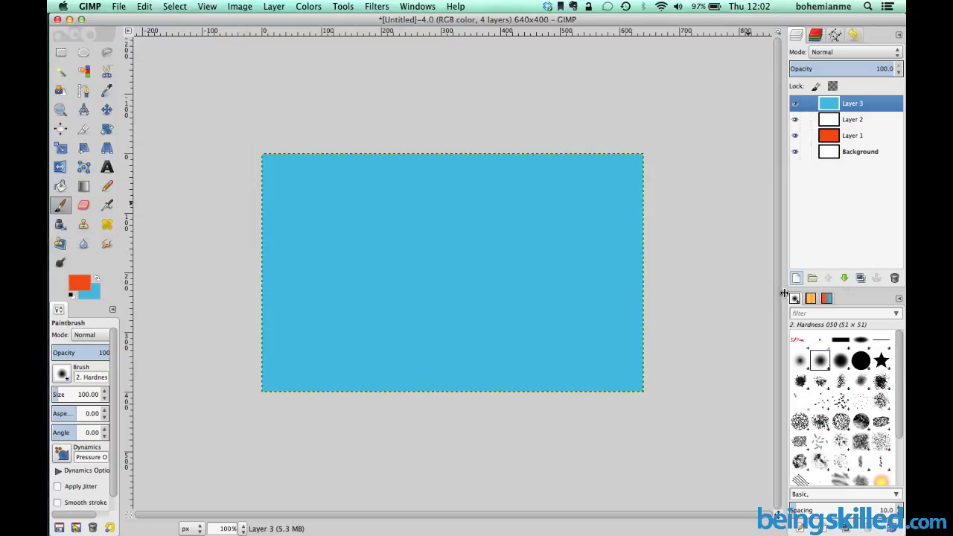
- Add Layer 4 filled with white on top
{"action": "left_click", "coordinate": [795, 278]}
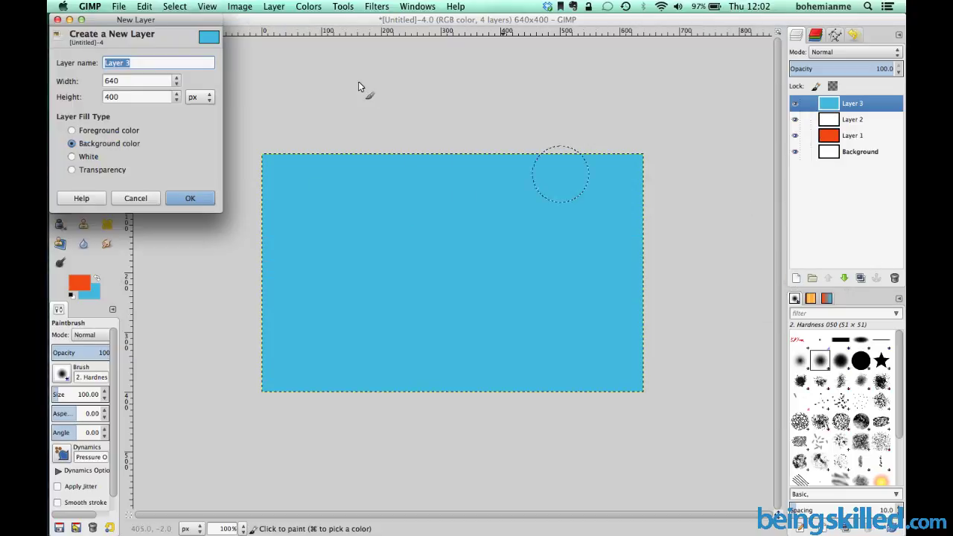
{"action": "left_click", "coordinate": [146, 62]}
{"action": "key", "text": "BackSpace"}
{"action": "type", "text": "4"}
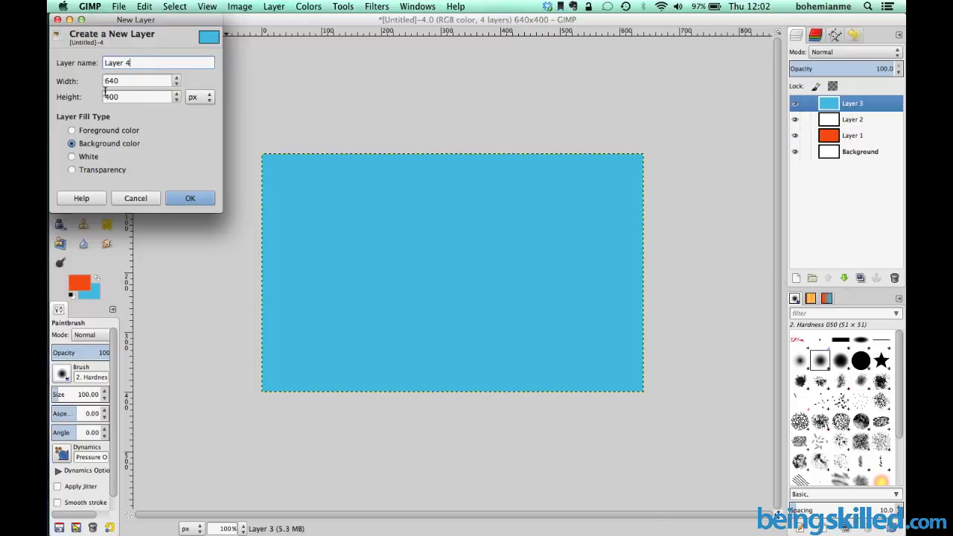
{"action": "left_click", "coordinate": [82, 156]}
{"action": "left_click", "coordinate": [188, 198]}
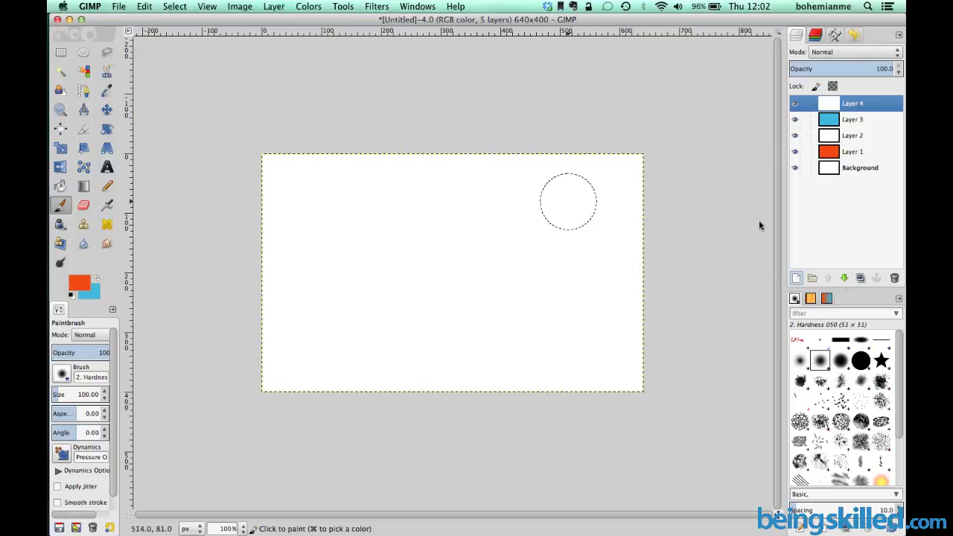
- Add a transparent layer named Layer 5
{"action": "left_click", "coordinate": [796, 278]}
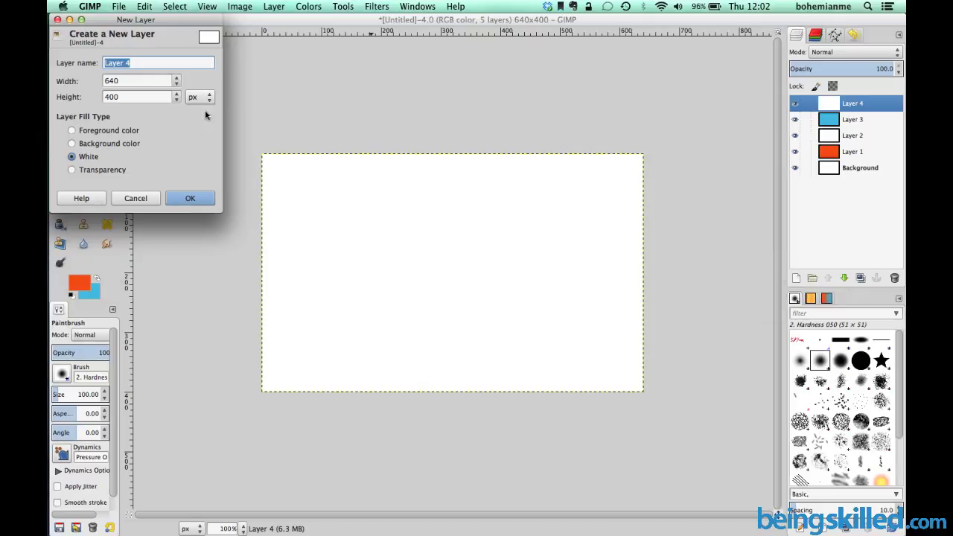
{"action": "left_click", "coordinate": [182, 62]}
{"action": "key", "text": "BackSpace"}
{"action": "type", "text": "5"}
{"action": "left_click", "coordinate": [112, 176]}
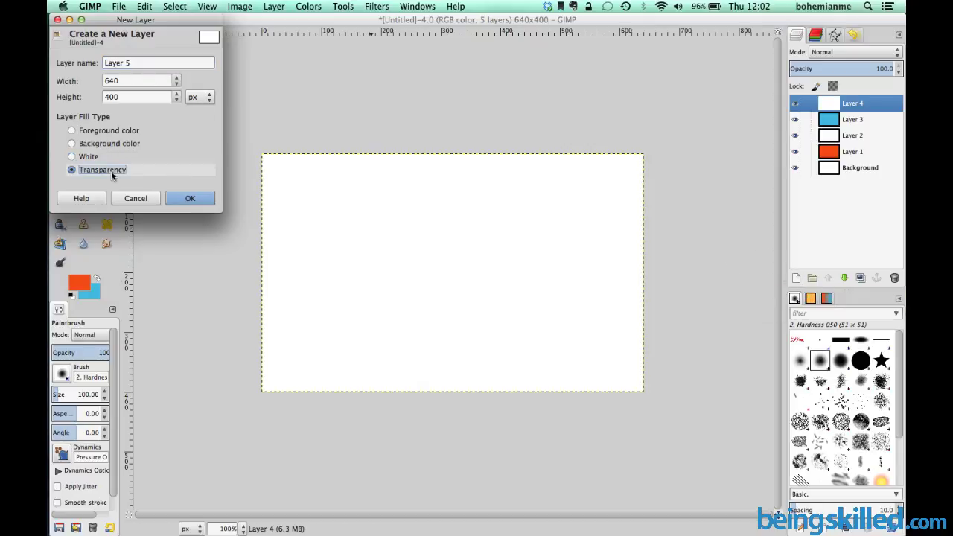
{"action": "left_click", "coordinate": [208, 199]}
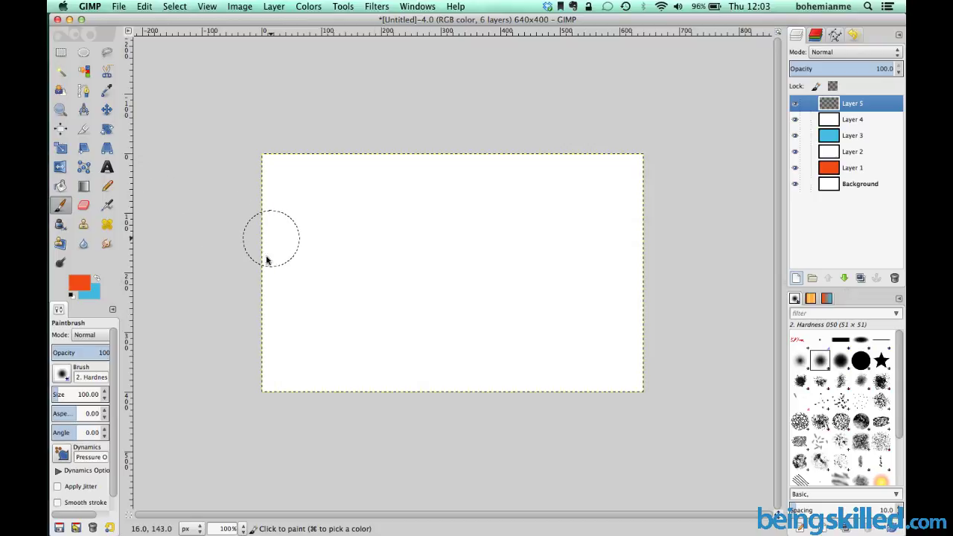
- Paint three orange zigzag strokes on Layer 5 and hide white Layer 4
{"action": "mouse_move", "coordinate": [287, 237]}
{"action": "left_mouse_down"}
{"action": "mouse_move", "coordinate": [348, 198]}
{"action": "mouse_move", "coordinate": [326, 324]}
{"action": "mouse_move", "coordinate": [474, 283]}
{"action": "mouse_move", "coordinate": [569, 339]}
{"action": "left_mouse_up"}
{"action": "mouse_move", "coordinate": [500, 217]}
{"action": "left_mouse_down"}
{"action": "mouse_move", "coordinate": [556, 210]}
{"action": "mouse_move", "coordinate": [589, 257]}
{"action": "left_mouse_up"}
{"action": "left_click_drag", "start_coordinate": [421, 219], "coordinate": [417, 160]}
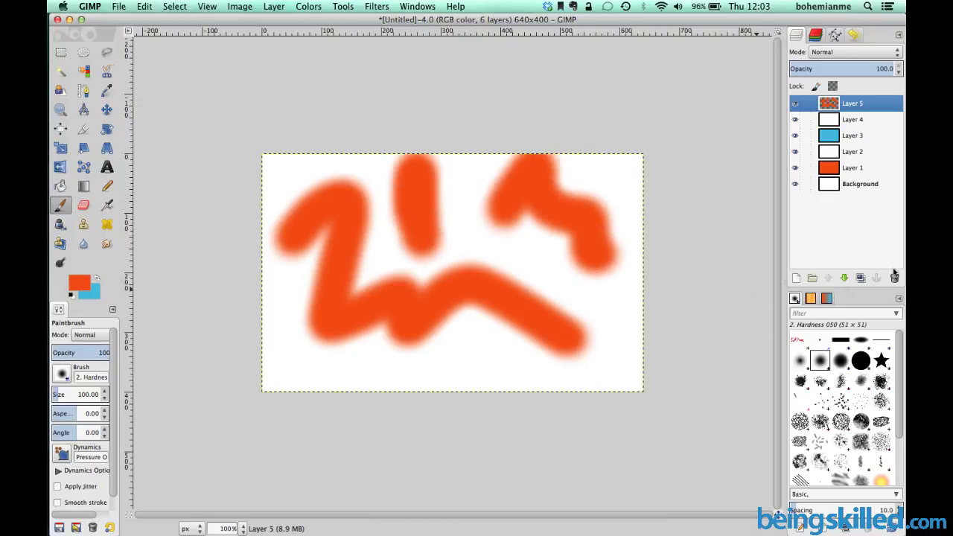
{"action": "left_click", "coordinate": [794, 123]}
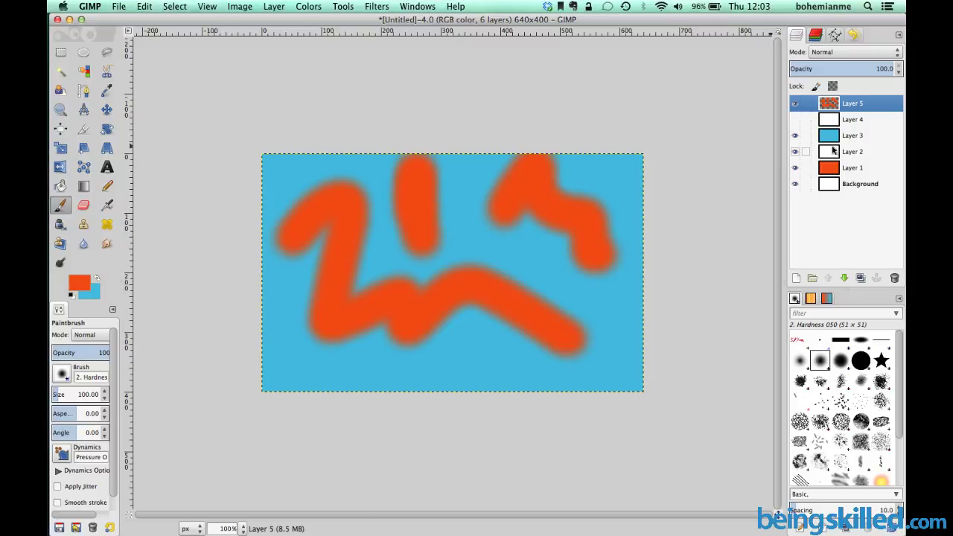
- Turn off visibility of blue Layer 3 and white Layer 2
{"action": "left_click", "coordinate": [794, 137]}
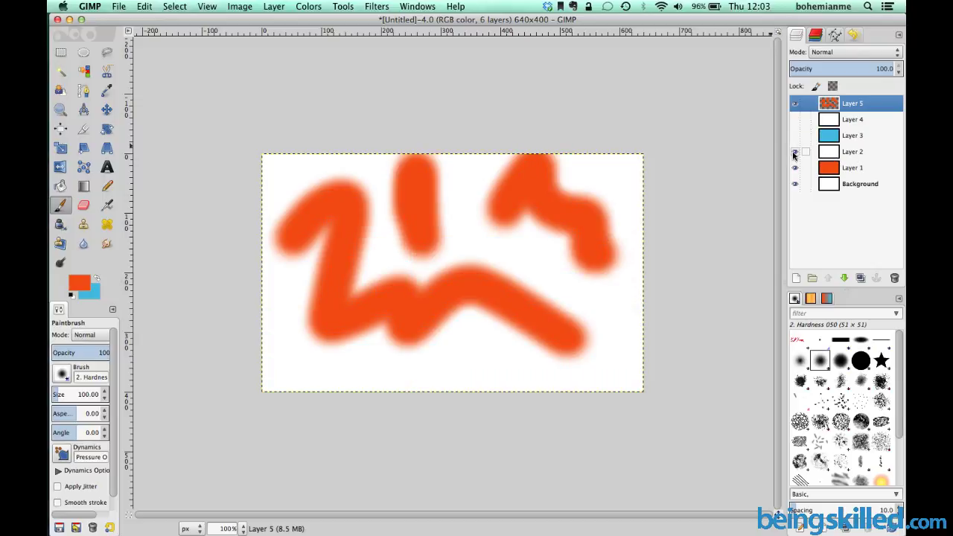
{"action": "left_click", "coordinate": [794, 153]}
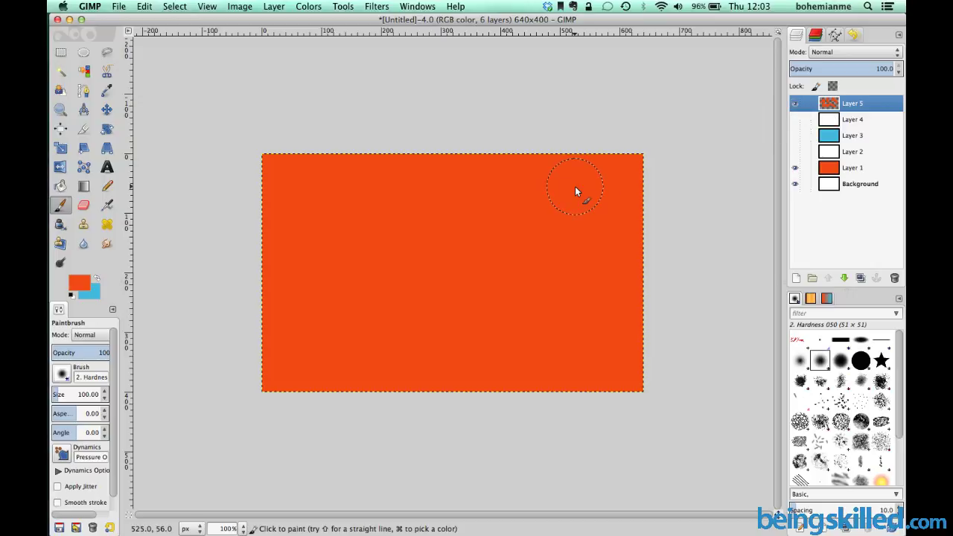
- Select Layer 1 and erase soft areas of its orange fill with the Eraser
{"action": "left_click", "coordinate": [871, 169]}
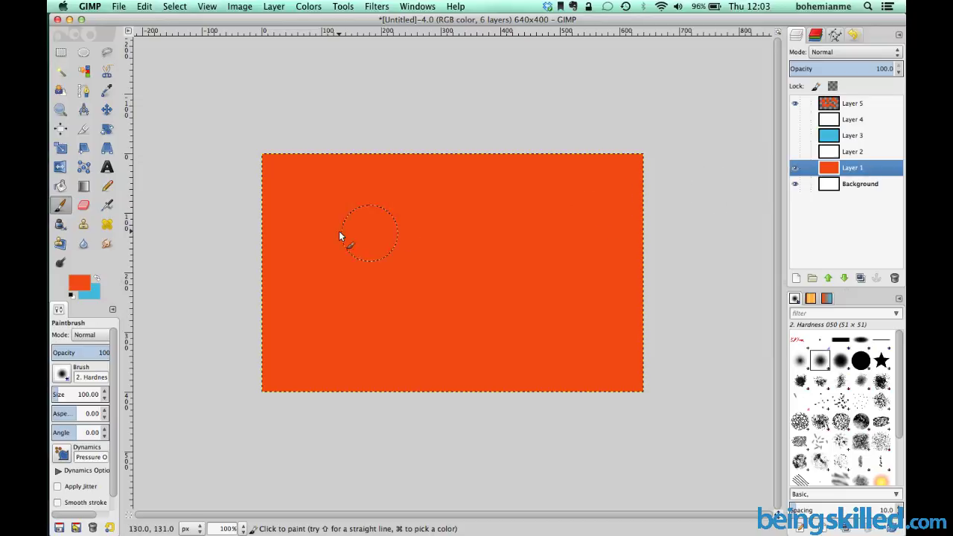
{"action": "key", "text": "shift+e"}
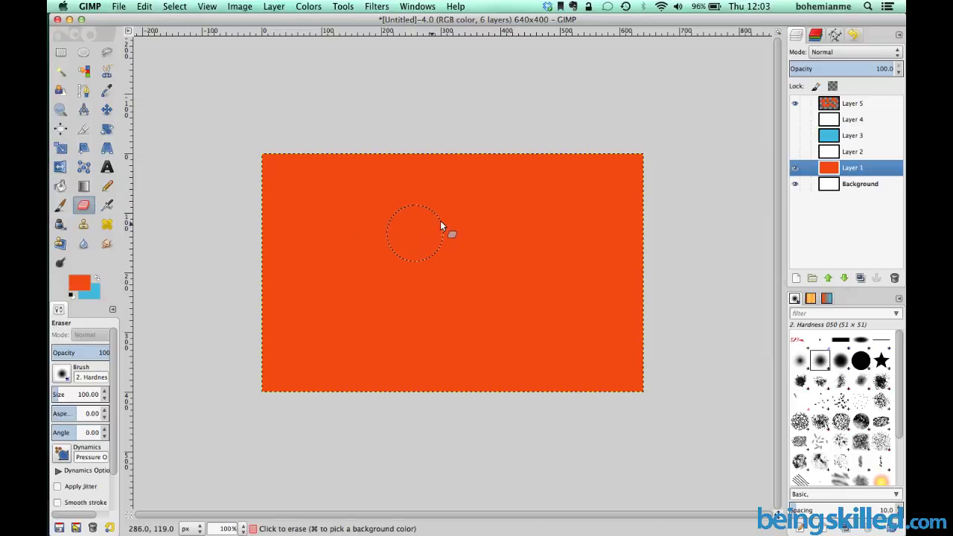
{"action": "mouse_move", "coordinate": [489, 234]}
{"action": "left_mouse_down"}
{"action": "mouse_move", "coordinate": [494, 286]}
{"action": "mouse_move", "coordinate": [441, 260]}
{"action": "mouse_move", "coordinate": [403, 206]}
{"action": "mouse_move", "coordinate": [430, 275]}
{"action": "mouse_move", "coordinate": [409, 284]}
{"action": "mouse_move", "coordinate": [357, 217]}
{"action": "mouse_move", "coordinate": [350, 193]}
{"action": "mouse_move", "coordinate": [366, 219]}
{"action": "mouse_move", "coordinate": [430, 233]}
{"action": "mouse_move", "coordinate": [480, 222]}
{"action": "mouse_move", "coordinate": [405, 330]}
{"action": "mouse_move", "coordinate": [386, 378]}
{"action": "mouse_move", "coordinate": [410, 280]}
{"action": "mouse_move", "coordinate": [296, 340]}
{"action": "mouse_move", "coordinate": [382, 353]}
{"action": "mouse_move", "coordinate": [353, 324]}
{"action": "mouse_move", "coordinate": [413, 319]}
{"action": "mouse_move", "coordinate": [377, 189]}
{"action": "mouse_move", "coordinate": [305, 190]}
{"action": "mouse_move", "coordinate": [460, 167]}
{"action": "mouse_move", "coordinate": [382, 192]}
{"action": "mouse_move", "coordinate": [464, 213]}
{"action": "mouse_move", "coordinate": [391, 254]}
{"action": "mouse_move", "coordinate": [410, 206]}
{"action": "mouse_move", "coordinate": [351, 208]}
{"action": "mouse_move", "coordinate": [360, 309]}
{"action": "mouse_move", "coordinate": [383, 194]}
{"action": "mouse_move", "coordinate": [363, 296]}
{"action": "mouse_move", "coordinate": [387, 260]}
{"action": "mouse_move", "coordinate": [367, 259]}
{"action": "mouse_move", "coordinate": [377, 244]}
{"action": "mouse_move", "coordinate": [304, 234]}
{"action": "mouse_move", "coordinate": [413, 227]}
{"action": "mouse_move", "coordinate": [354, 289]}
{"action": "mouse_move", "coordinate": [363, 235]}
{"action": "mouse_move", "coordinate": [498, 150]}
{"action": "mouse_move", "coordinate": [361, 313]}
{"action": "mouse_move", "coordinate": [363, 275]}
{"action": "mouse_move", "coordinate": [426, 177]}
{"action": "mouse_move", "coordinate": [407, 260]}
{"action": "mouse_move", "coordinate": [340, 201]}
{"action": "mouse_move", "coordinate": [405, 241]}
{"action": "mouse_move", "coordinate": [336, 288]}
{"action": "mouse_move", "coordinate": [331, 206]}
{"action": "mouse_move", "coordinate": [309, 222]}
{"action": "mouse_move", "coordinate": [453, 231]}
{"action": "mouse_move", "coordinate": [478, 324]}
{"action": "mouse_move", "coordinate": [520, 282]}
{"action": "mouse_move", "coordinate": [573, 344]}
{"action": "mouse_move", "coordinate": [506, 267]}
{"action": "left_mouse_up"}
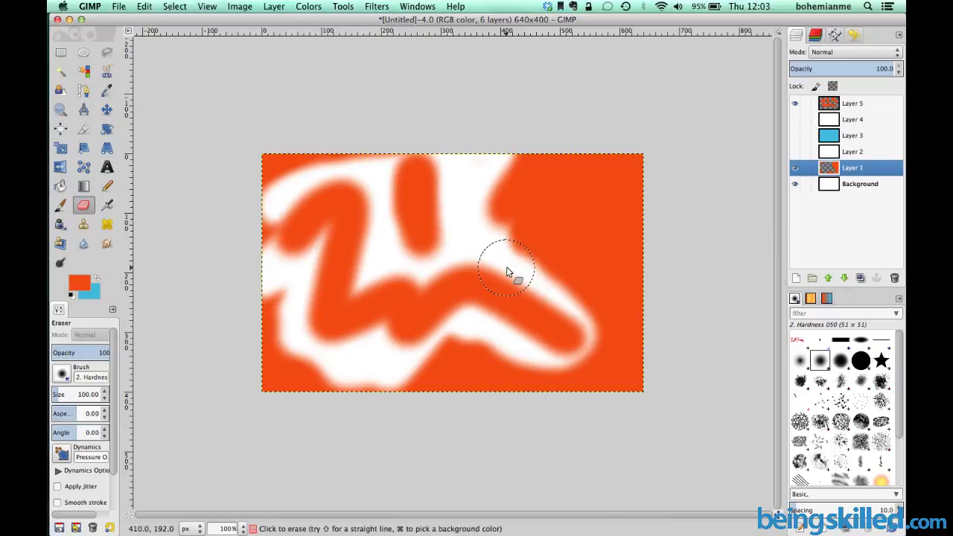